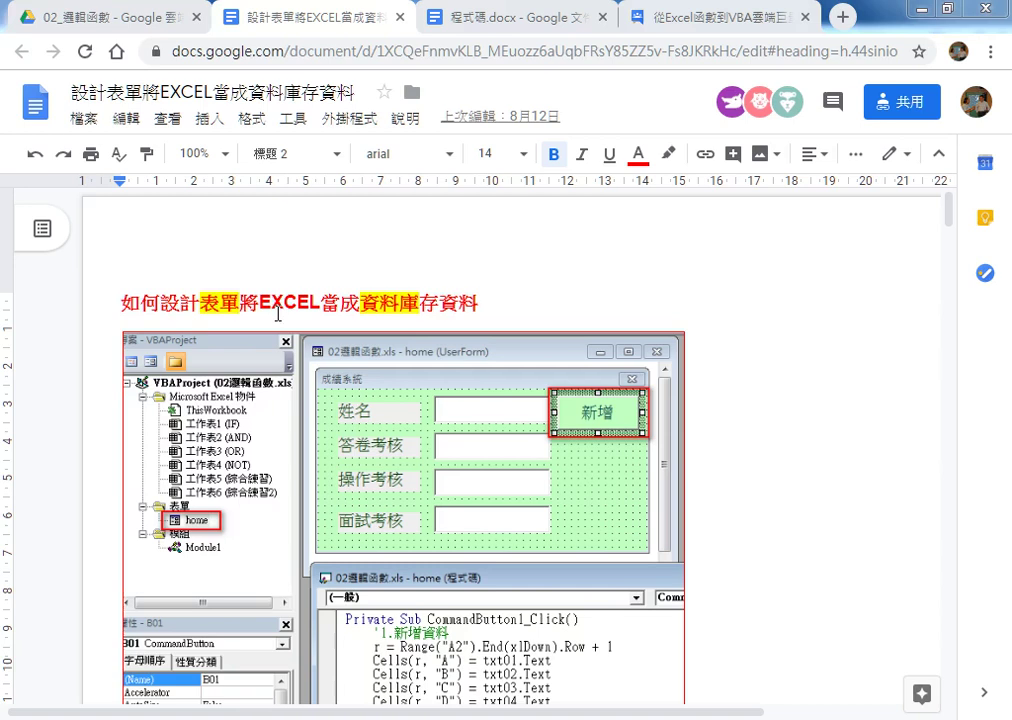
Highlight 設計表單 and EXCEL in the document heading, then bring the Excel workbook forward
drag(161, 302, 240, 302)
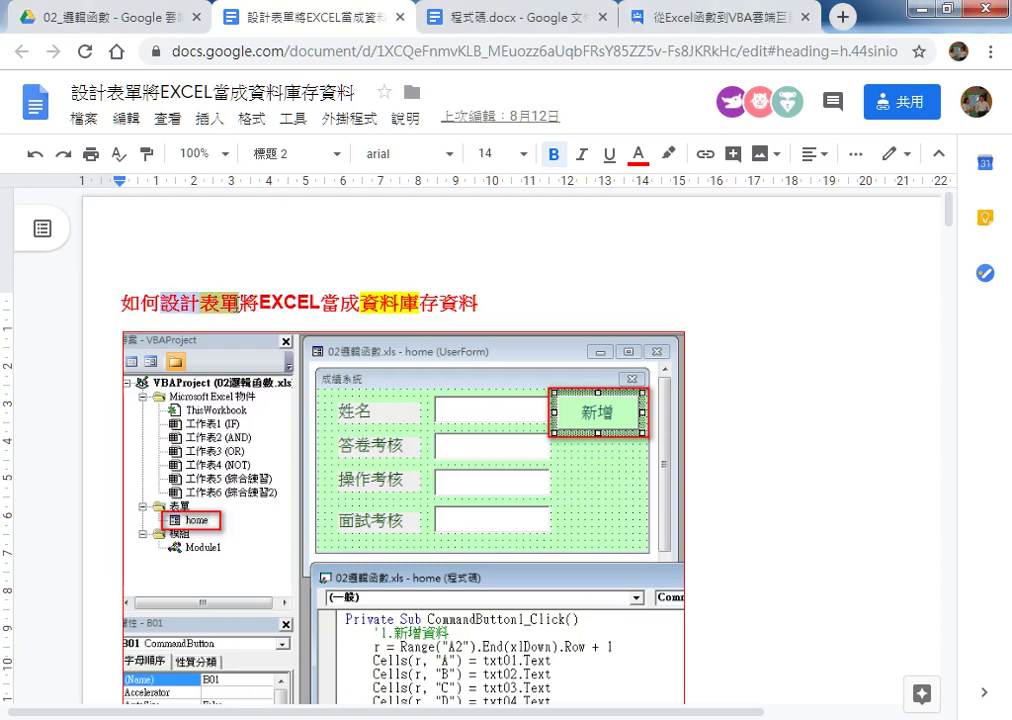
drag(261, 303, 474, 316)
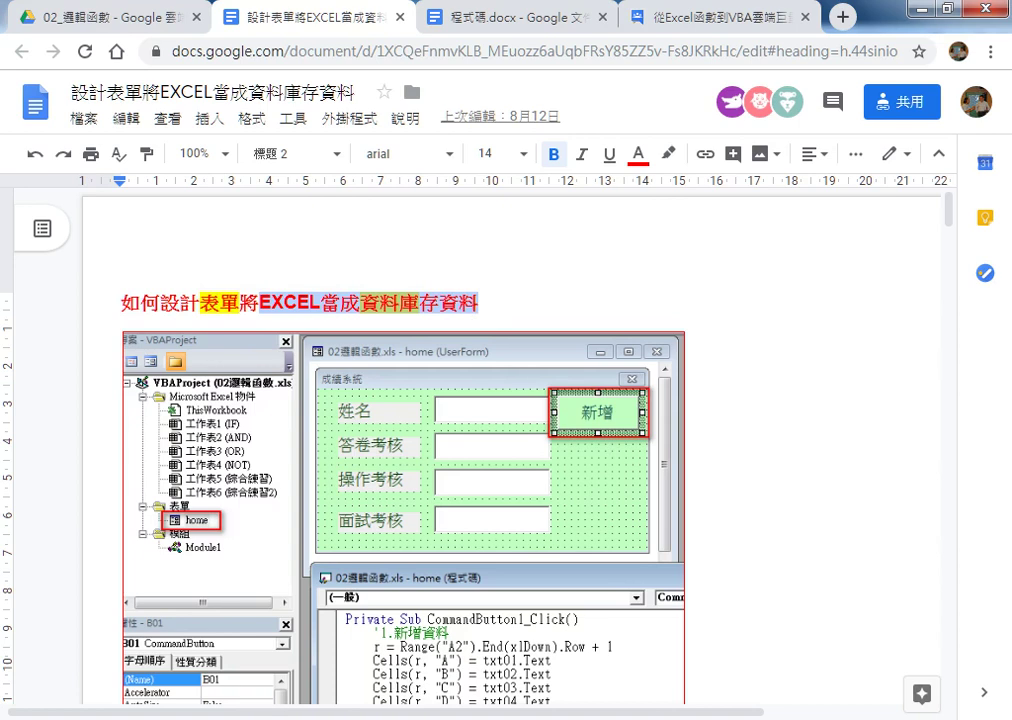
click(286, 634)
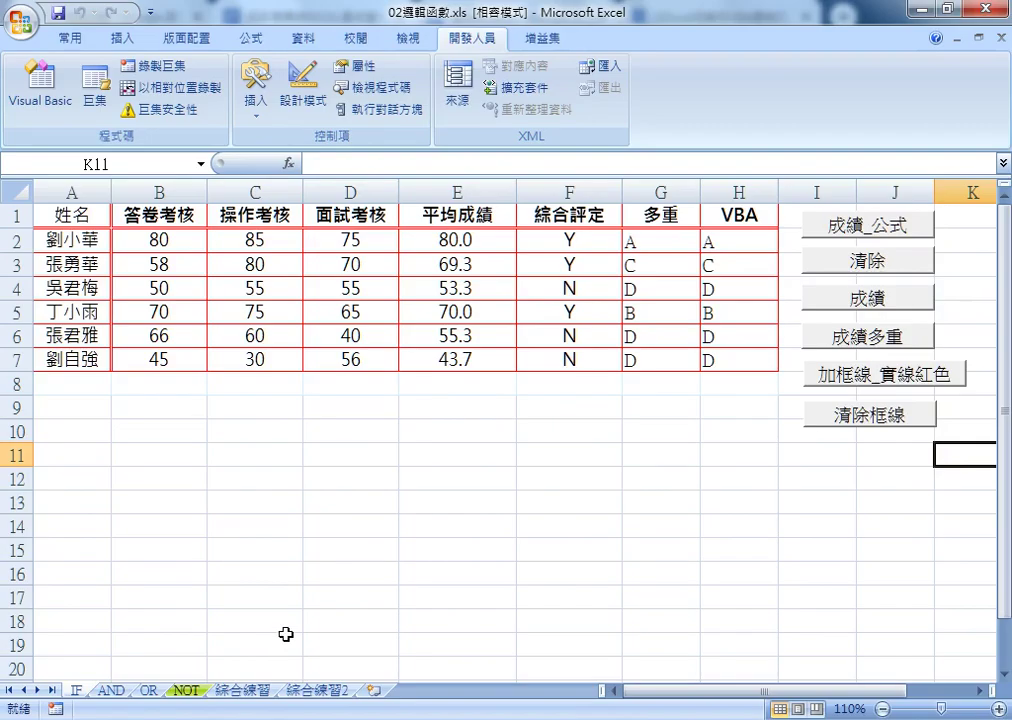
Select row-8 cells A8:G8 below the score and result columns of the table
click(92, 386)
click(172, 386)
click(240, 386)
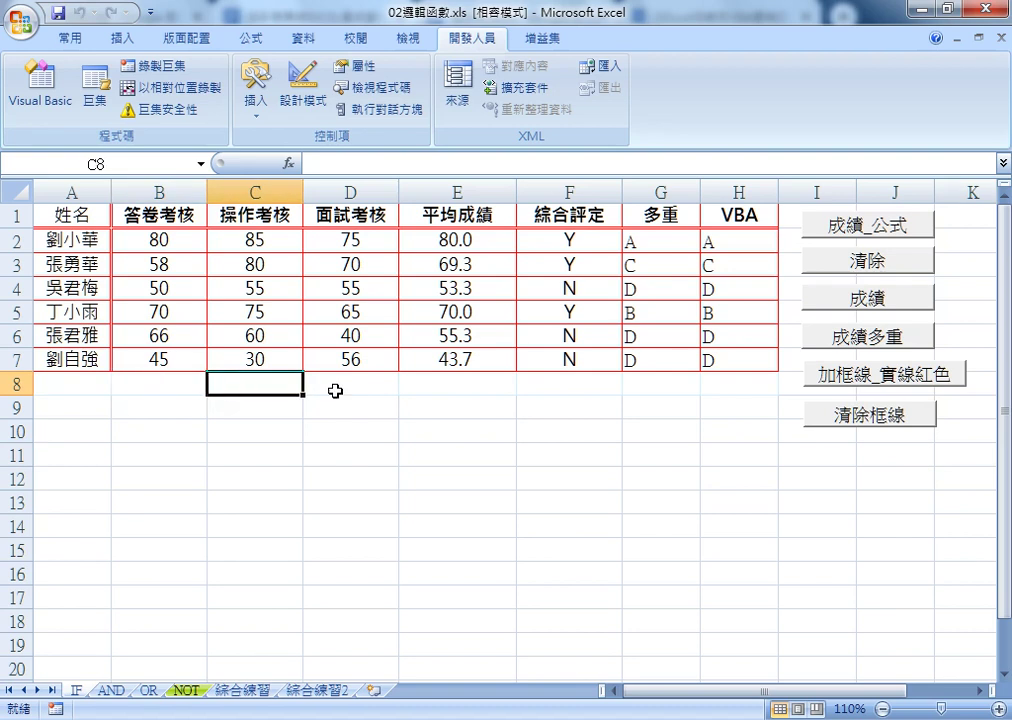
mouse_move(335, 390)
mouse_down()
mouse_move(150, 388)
mouse_move(330, 391)
mouse_up()
click(55, 390)
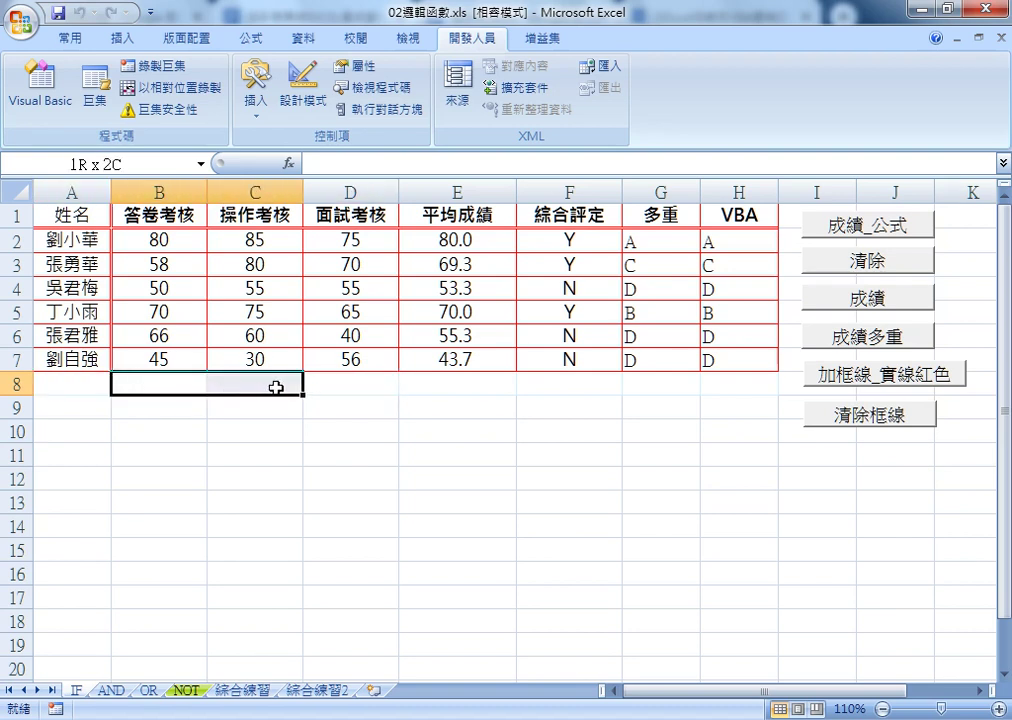
mouse_move(458, 391)
mouse_down()
mouse_move(697, 402)
mouse_move(700, 384)
mouse_up()
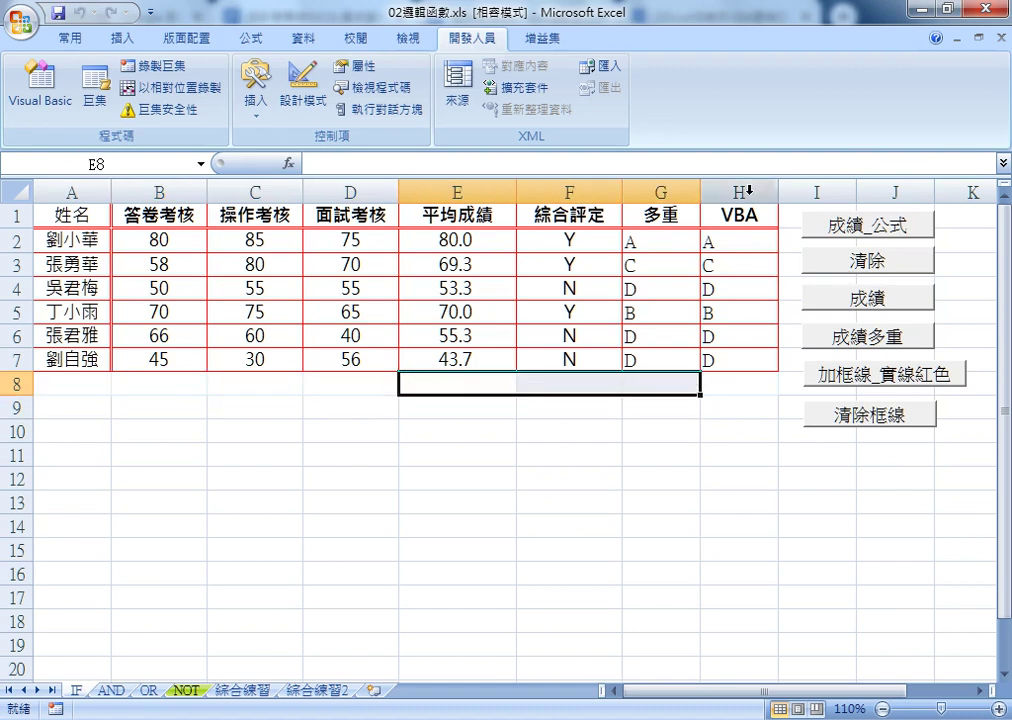
drag(461, 386, 650, 386)
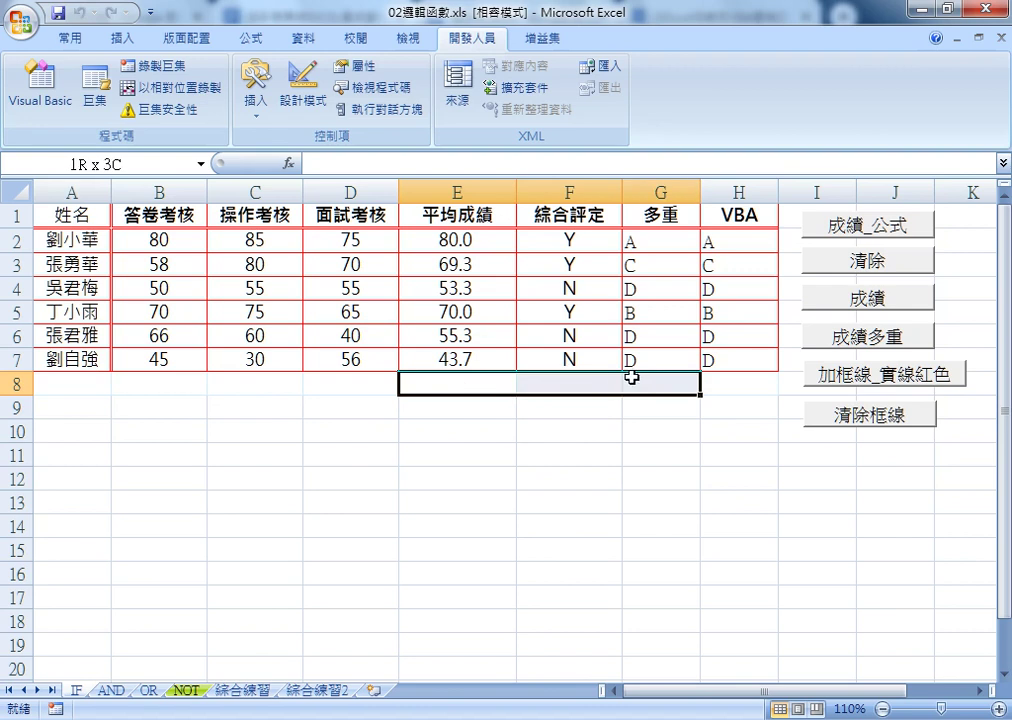
Inspect the AVERAGE formula in E7 (43.7), then switch to another window
click(463, 378)
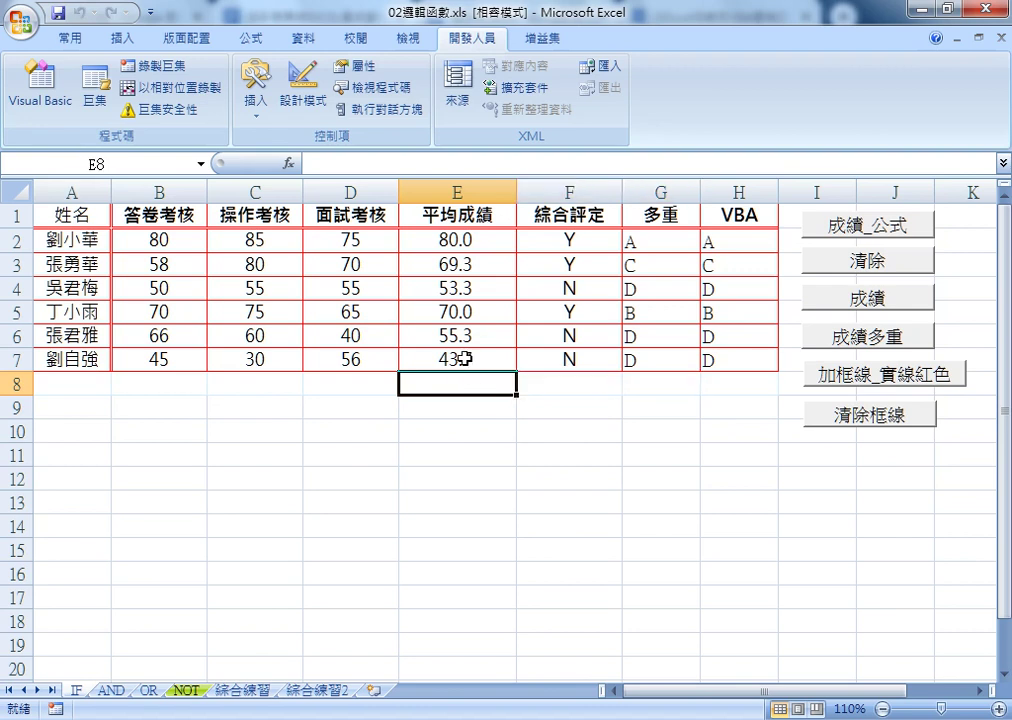
drag(158, 384, 356, 385)
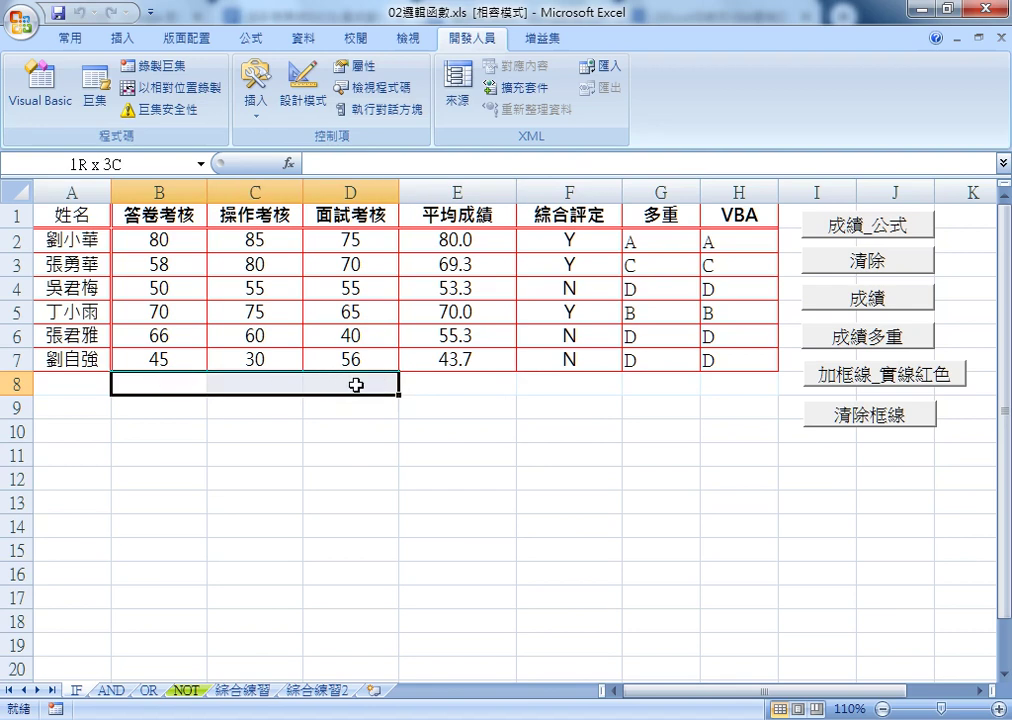
click(459, 379)
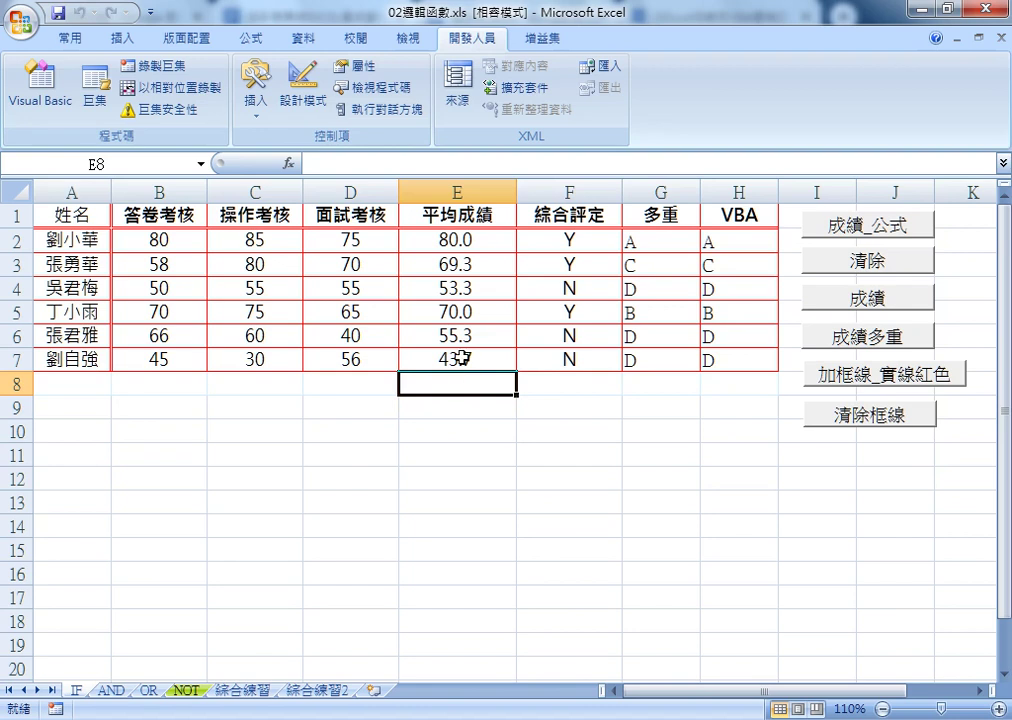
click(461, 357)
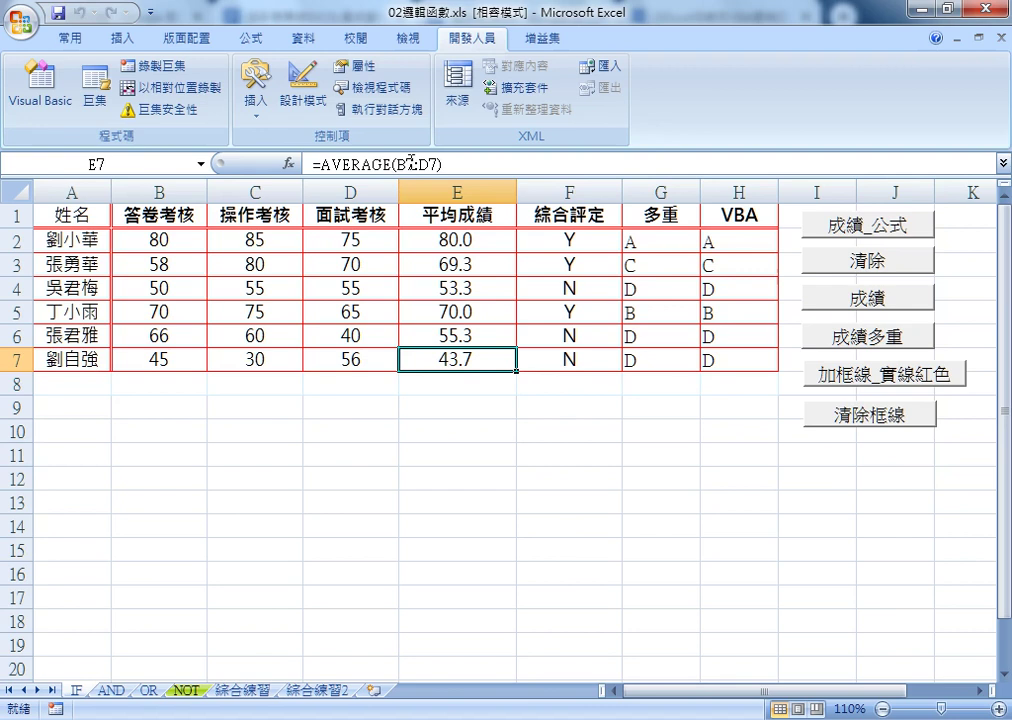
click(453, 387)
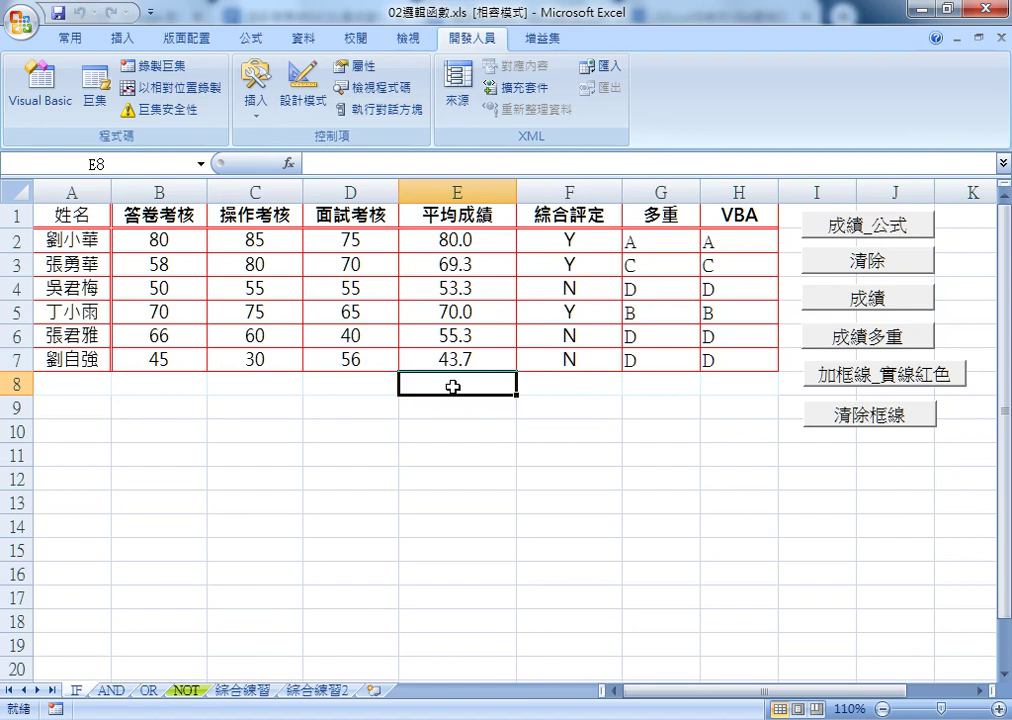
key(alt+Tab)
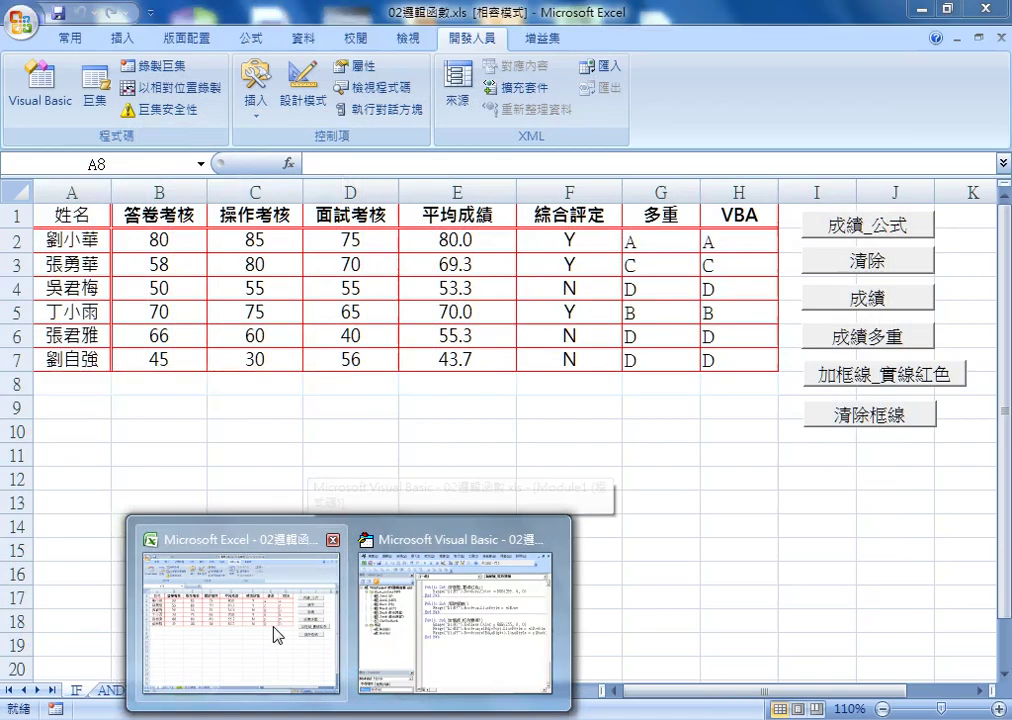
Open the workbook's VBA editor, enlarge the Properties pane, and browse 模組, Sheet1 and Sheet2
click(271, 632)
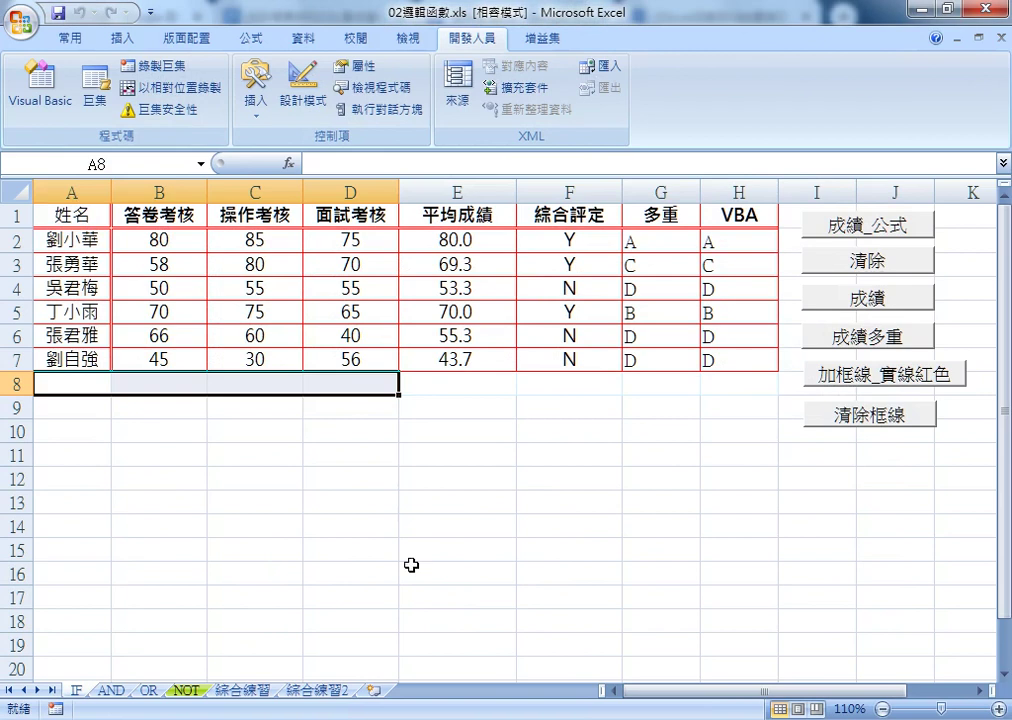
click(47, 108)
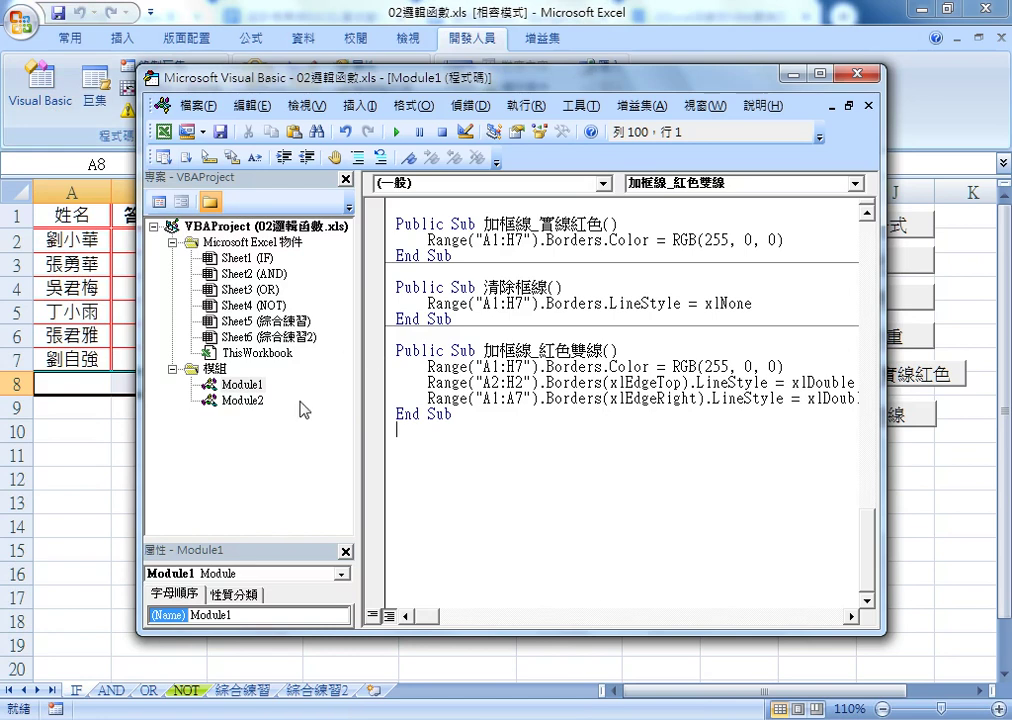
drag(260, 543, 260, 440)
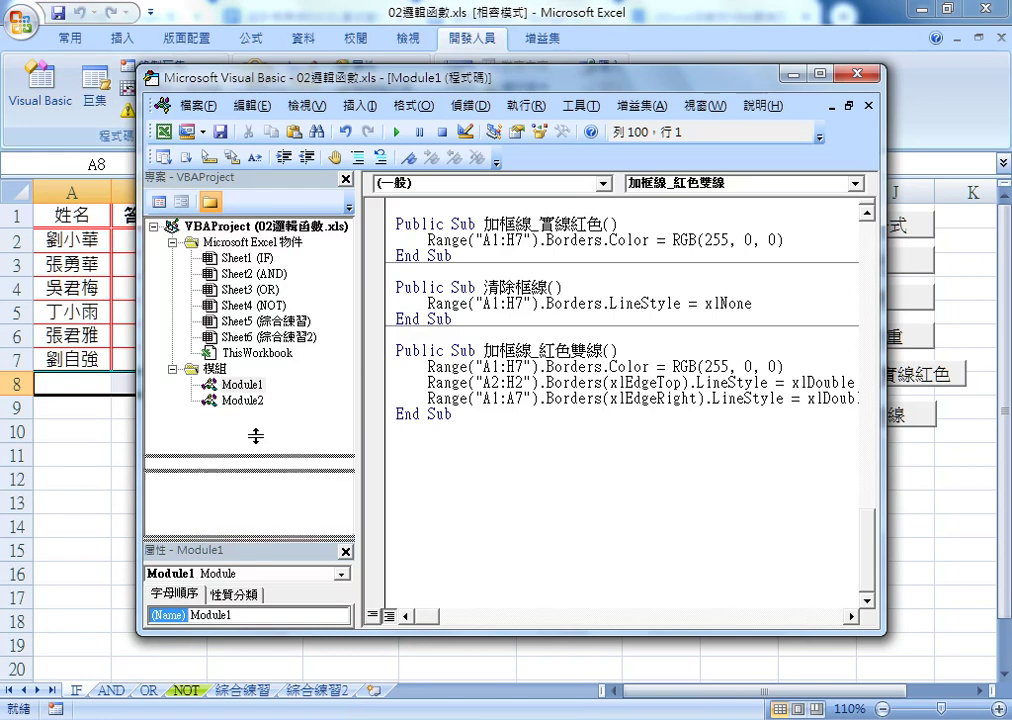
click(213, 369)
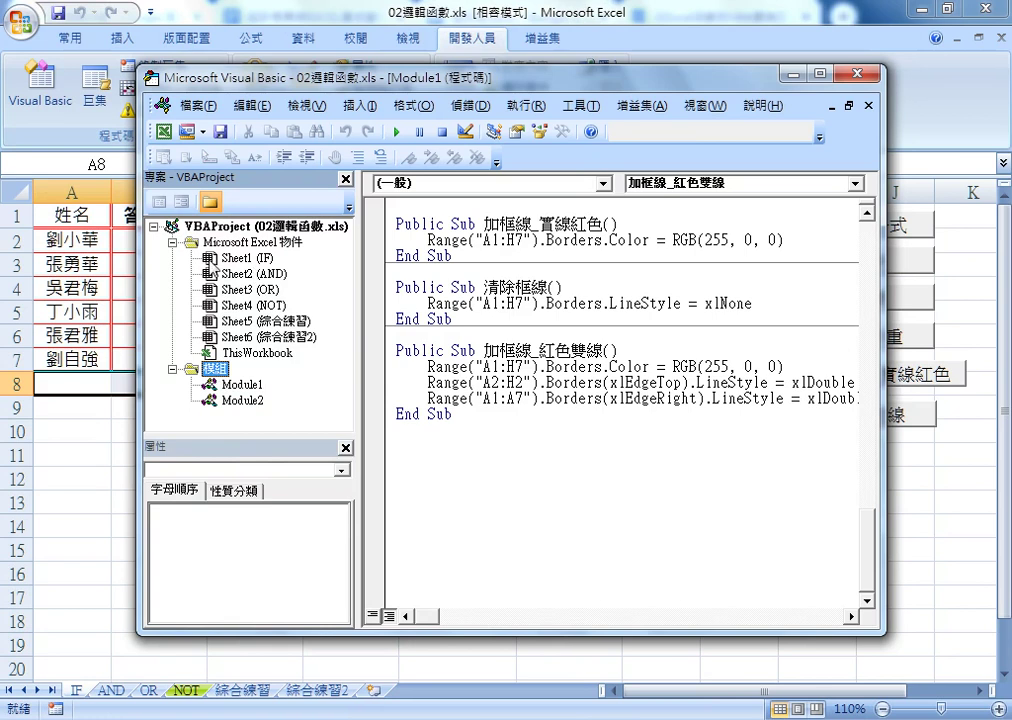
click(212, 258)
click(226, 273)
Insert a blank UserForm from Sheet2's context menu and place the toolbox beside it
right_click(226, 274)
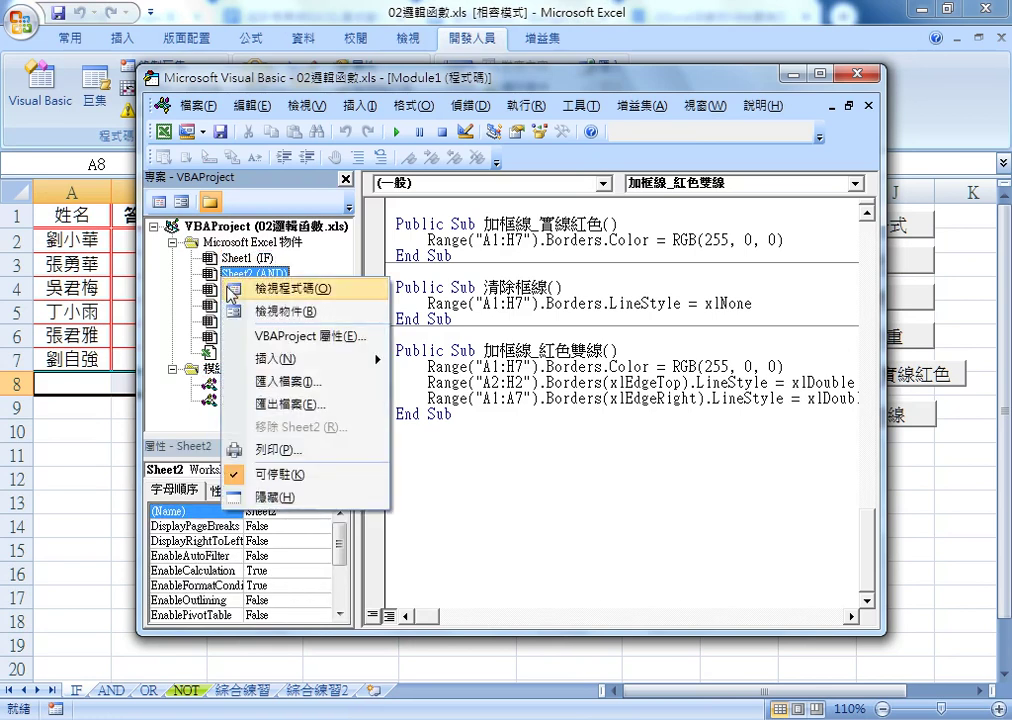
mouse_move(300, 358)
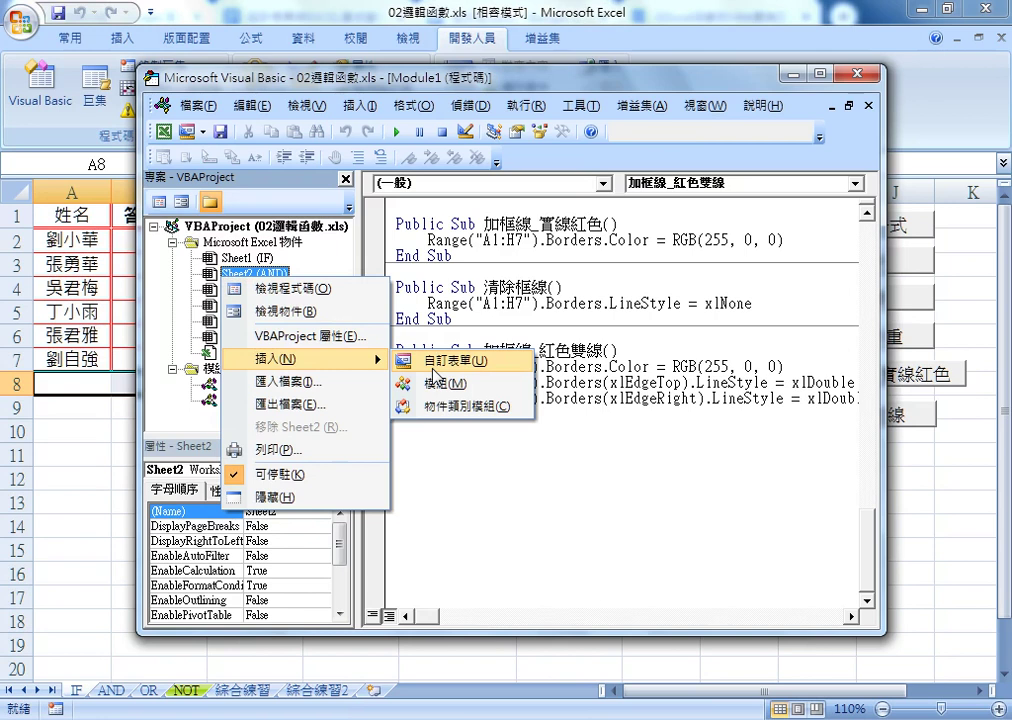
click(432, 365)
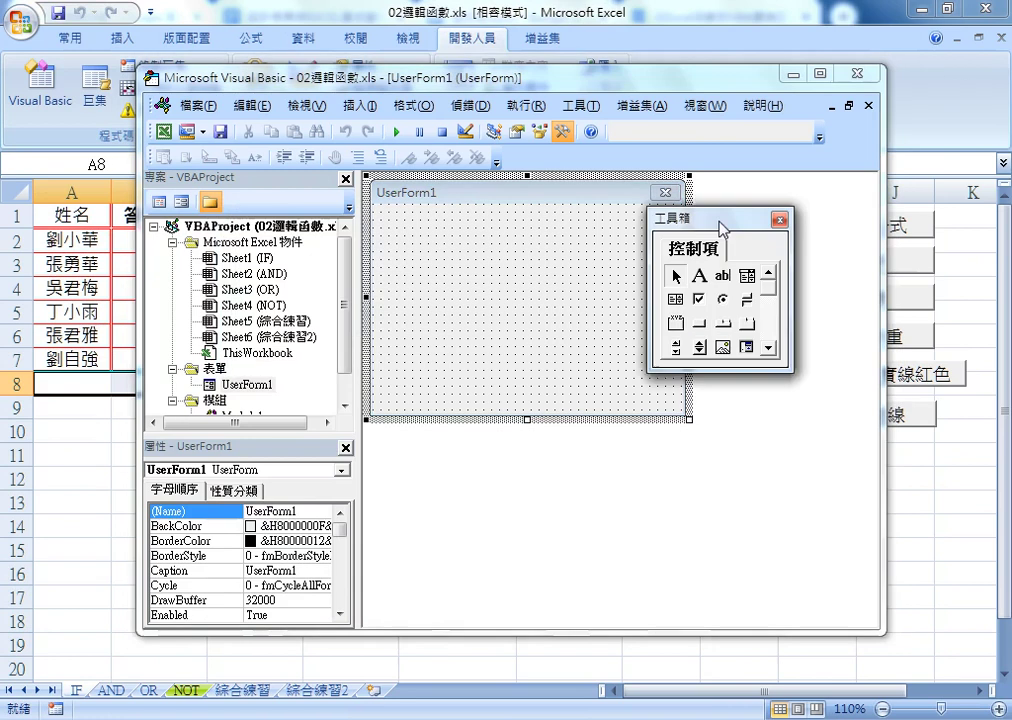
drag(266, 217, 738, 218)
click(481, 208)
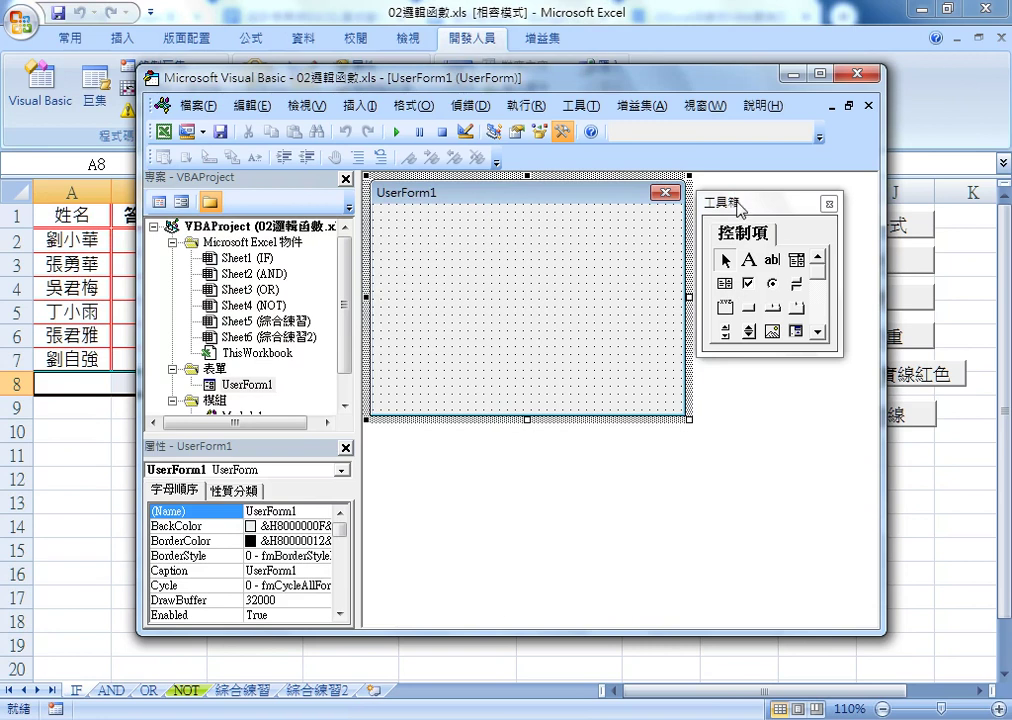
mouse_move(731, 205)
mouse_down()
mouse_move(615, 205)
mouse_move(763, 205)
mouse_up()
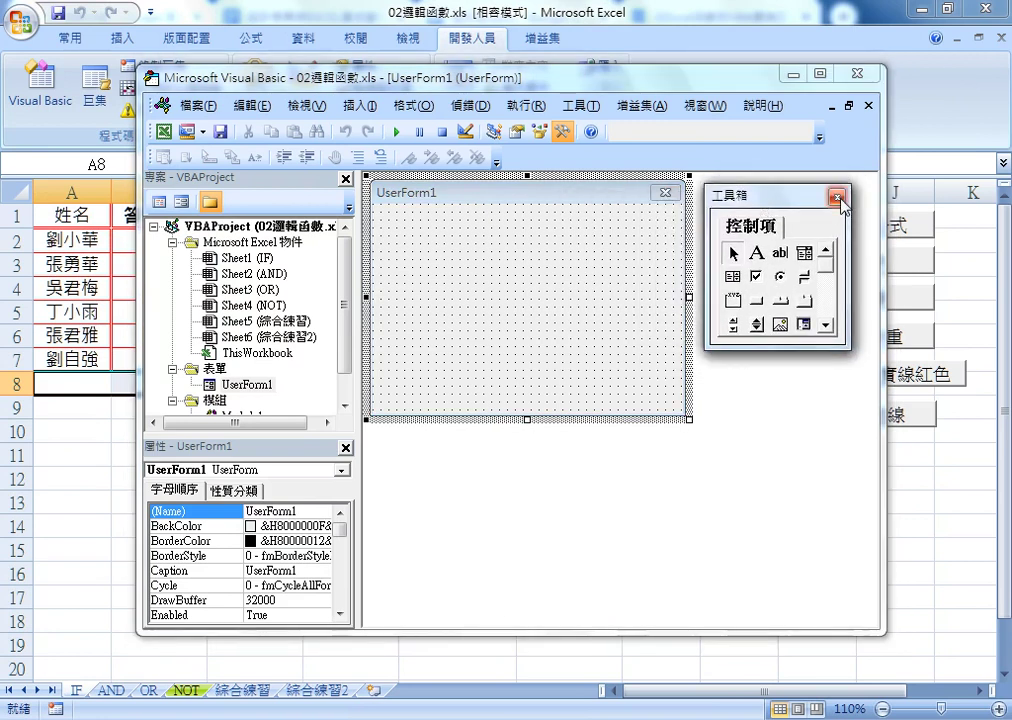
Close and reopen the control toolbox three times, leaving it showing
click(838, 198)
click(564, 132)
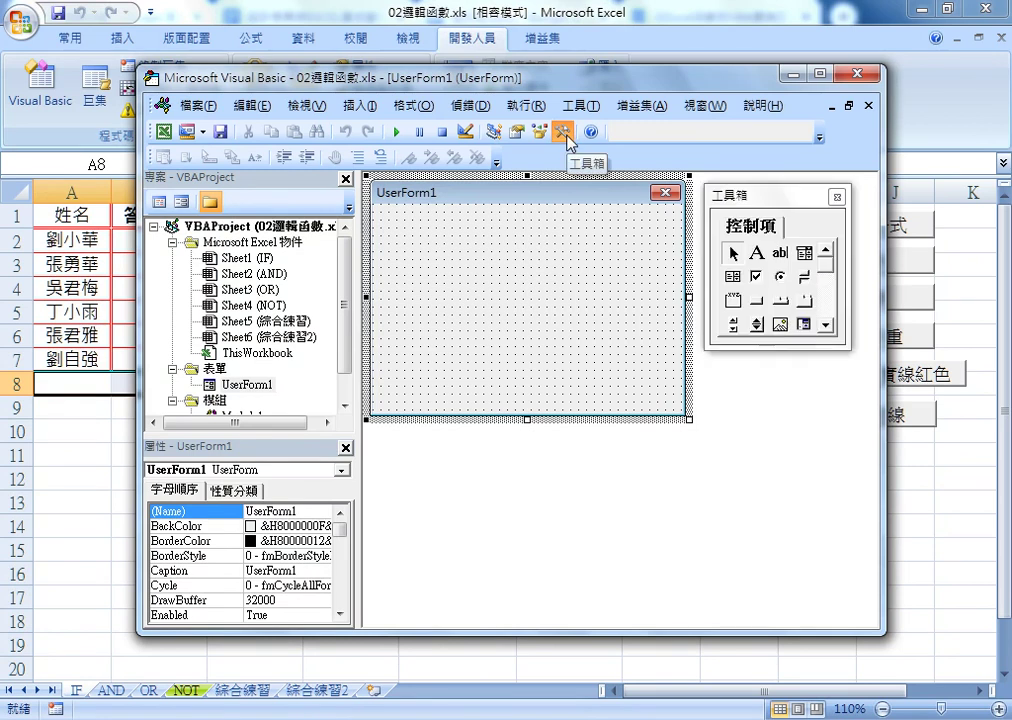
click(838, 198)
click(564, 132)
click(838, 198)
click(564, 132)
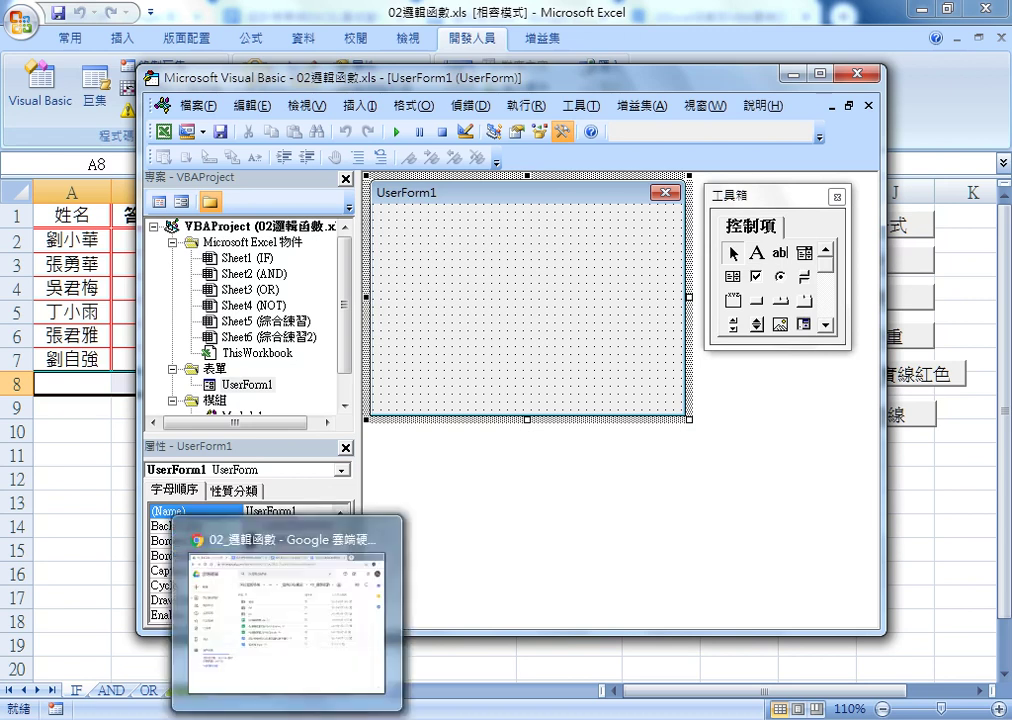
Open the 設計表單將EXCEL當成資料庫存資料 document from Google Drive and scroll down through it
click(266, 650)
click(365, 450)
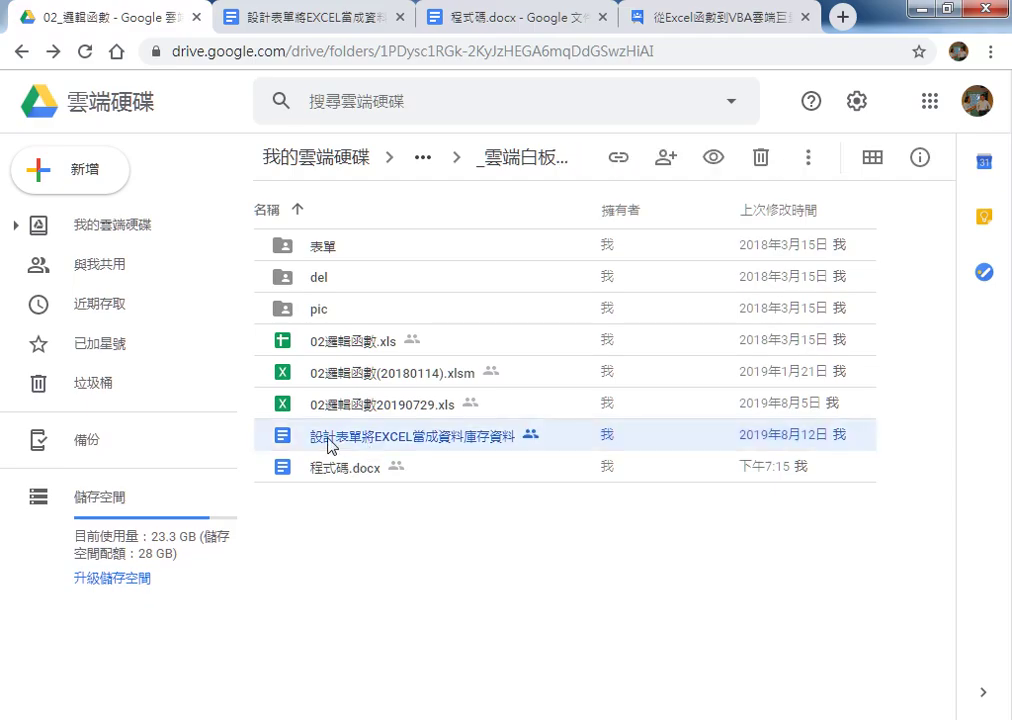
double_click(363, 440)
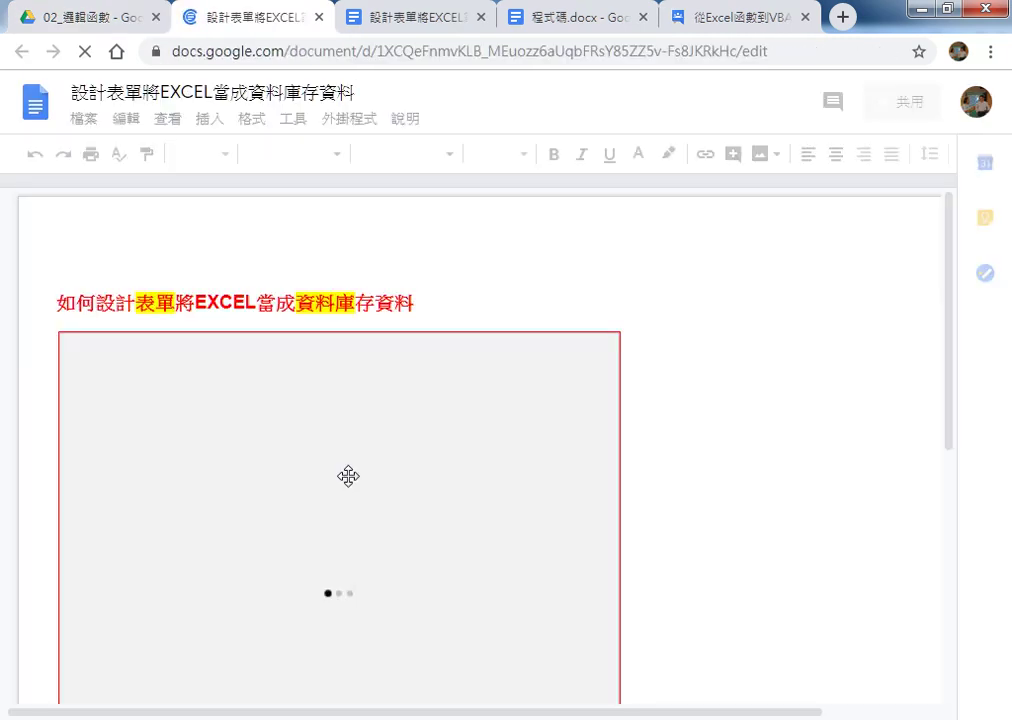
scroll(345, 476, down, 1)
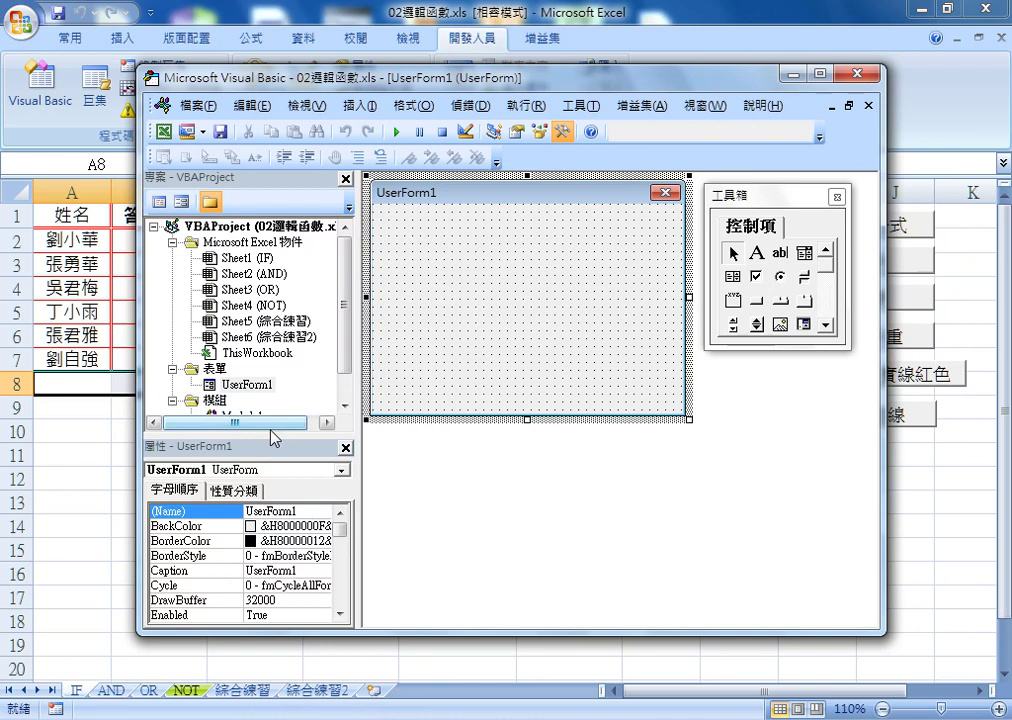
Drag the Project/Properties splitter upward and select UserForm1's Caption property
mouse_move(269, 432)
mouse_down()
mouse_move(273, 513)
mouse_move(253, 345)
mouse_up()
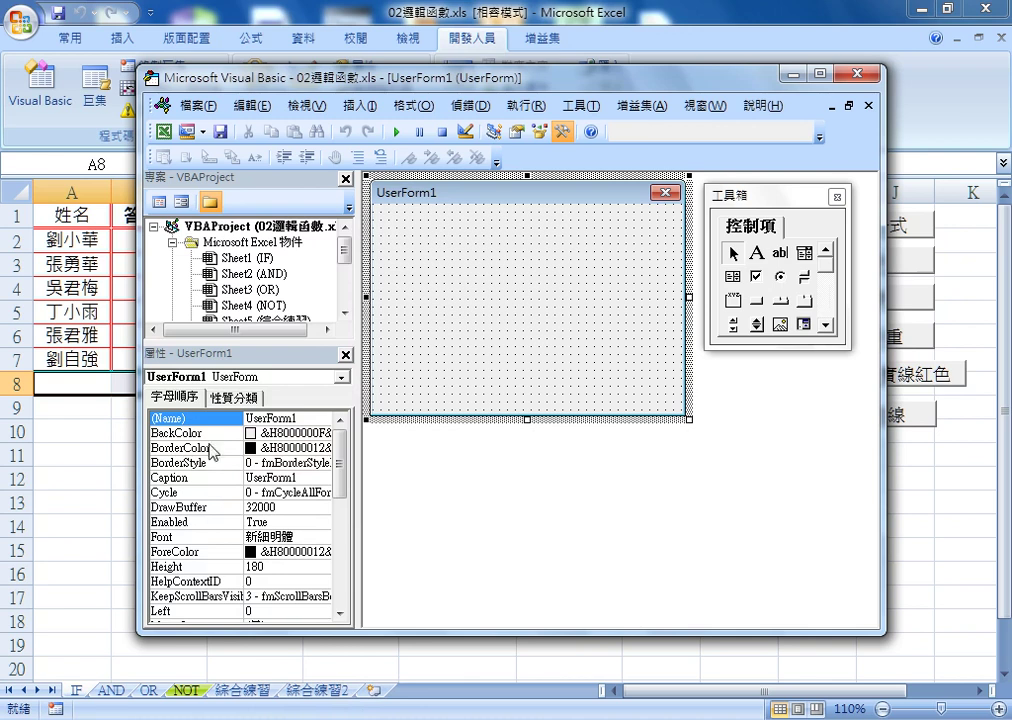
click(176, 479)
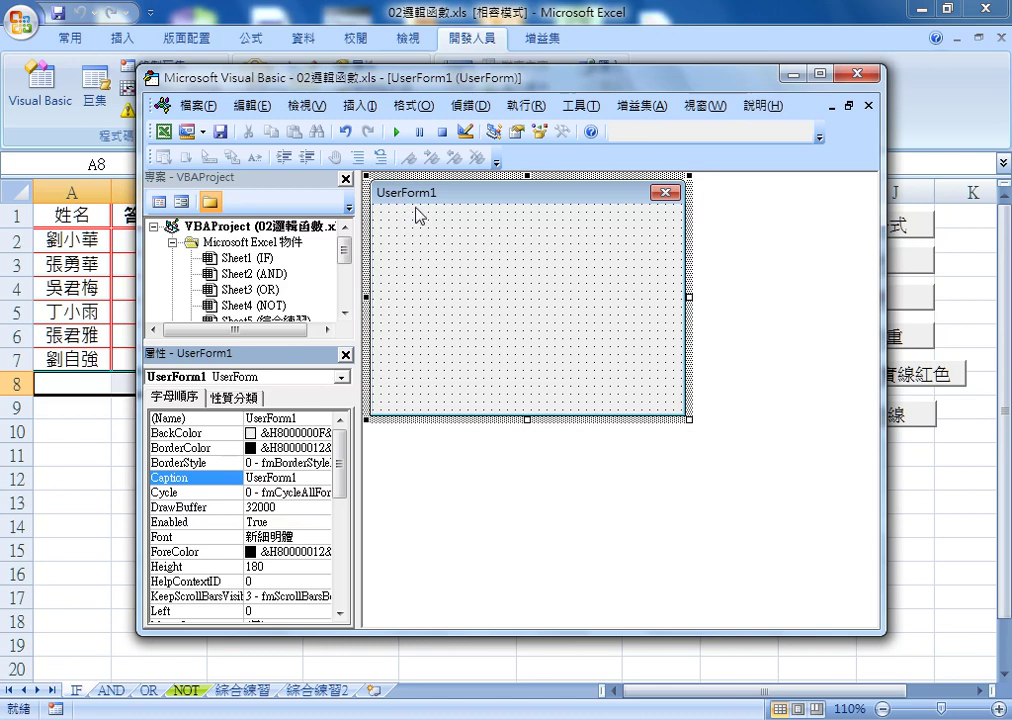
Replace the Caption value UserForm1 with 成績系統
click(303, 478)
double_click(303, 478)
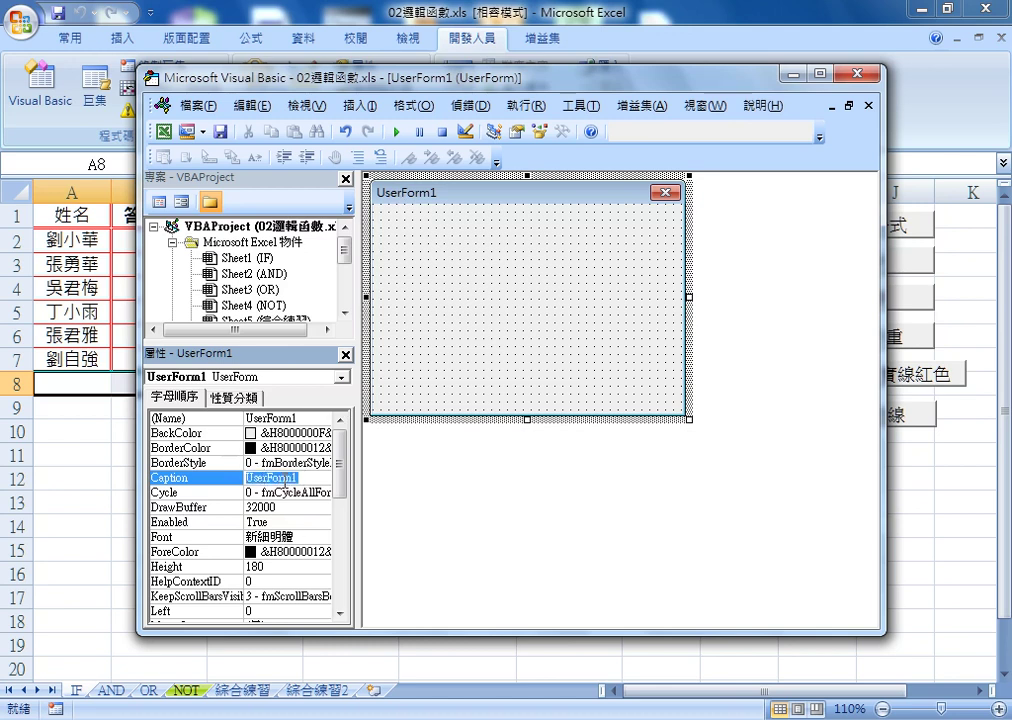
key(BackSpace)
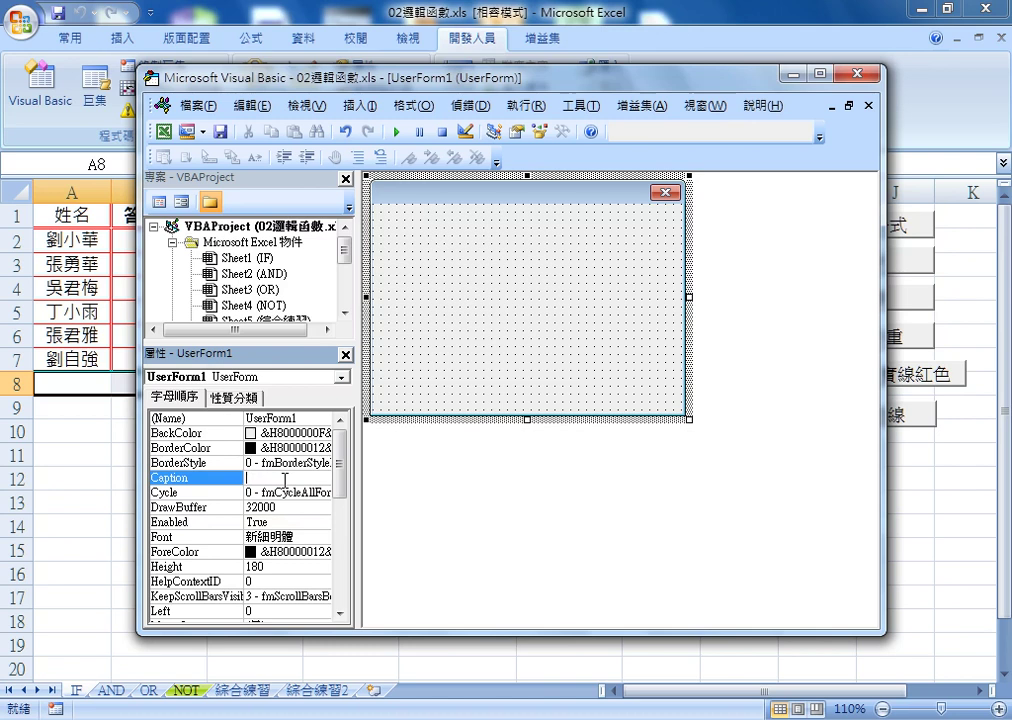
text(x)
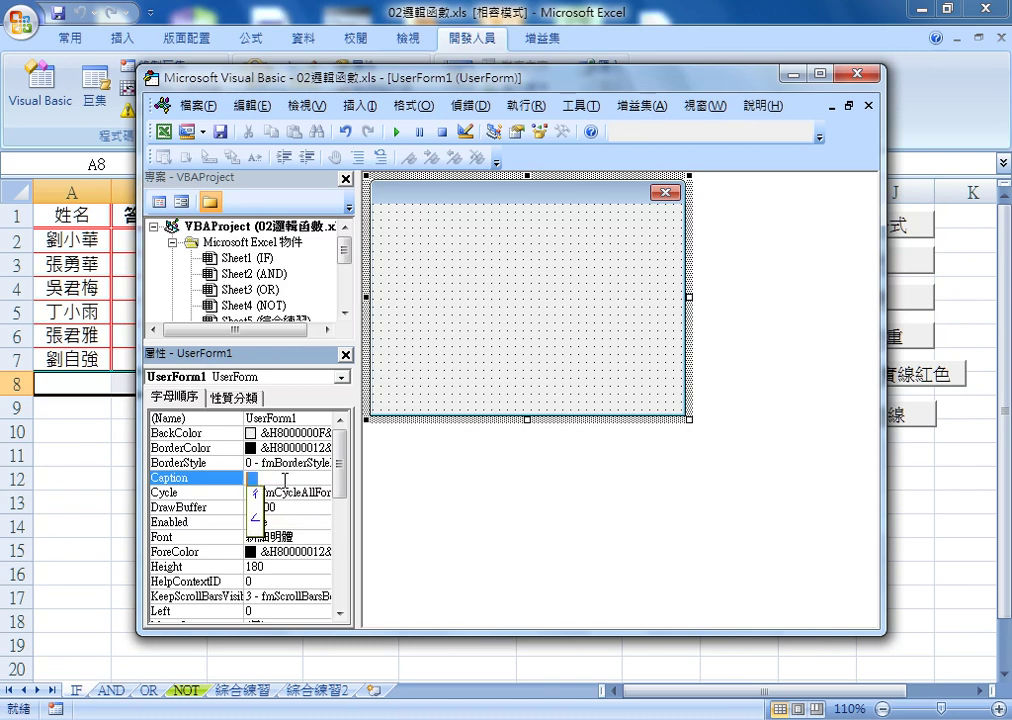
text(成績)
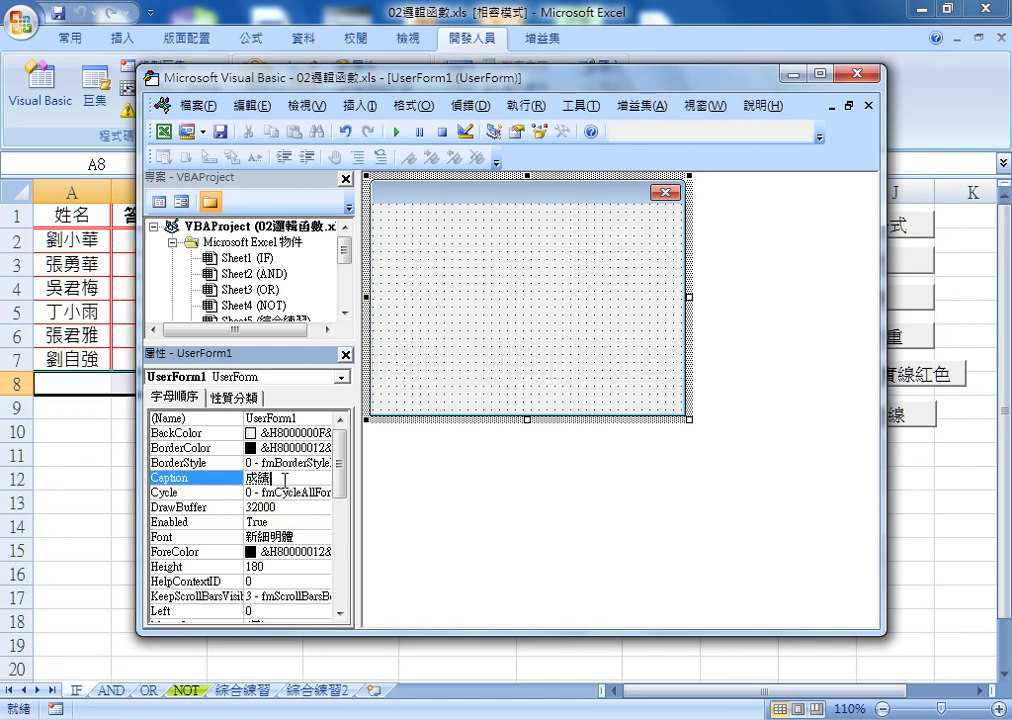
text(5)
text(系)
text(統)
key(Return)
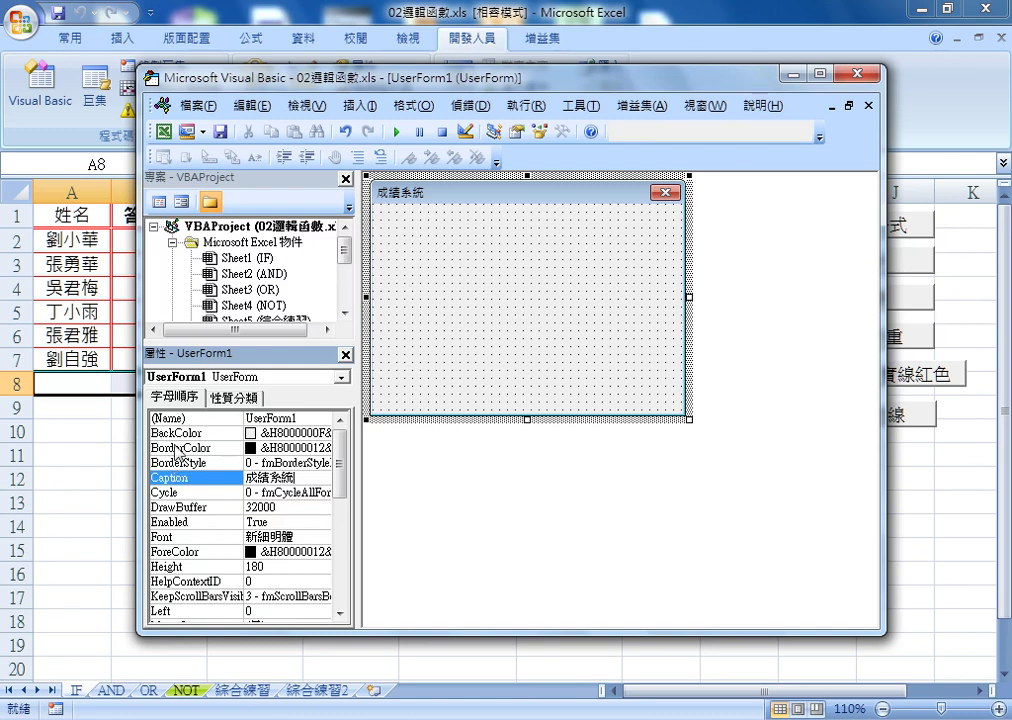
Set BackColor to light green &H00C0FFC0 from the 調色盤 palette
click(177, 435)
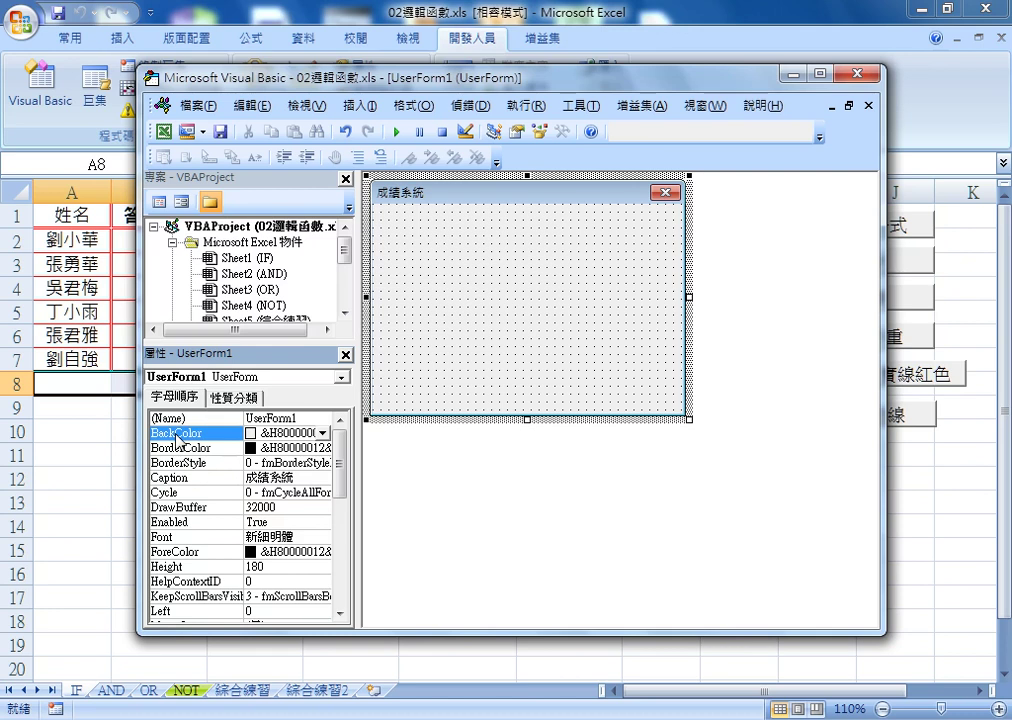
click(322, 434)
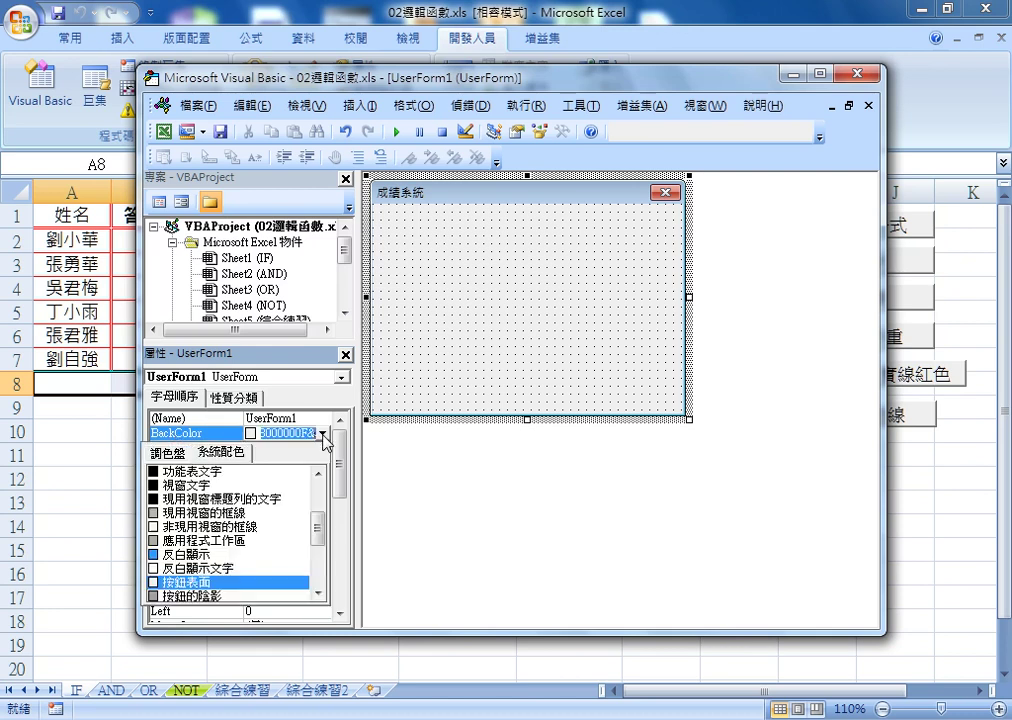
click(167, 455)
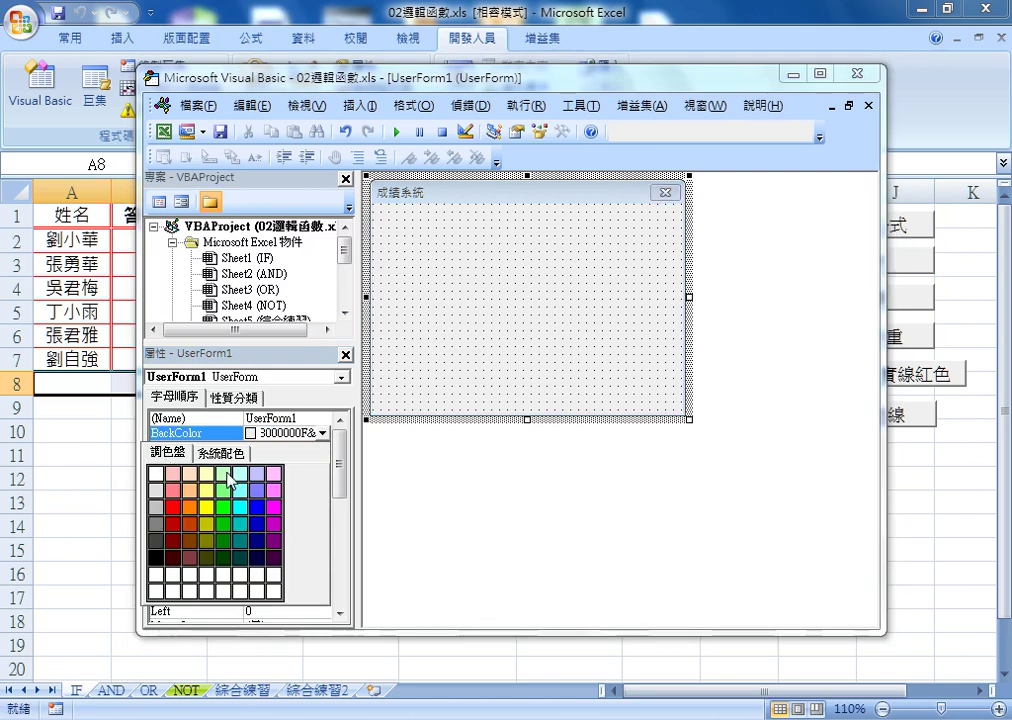
click(226, 475)
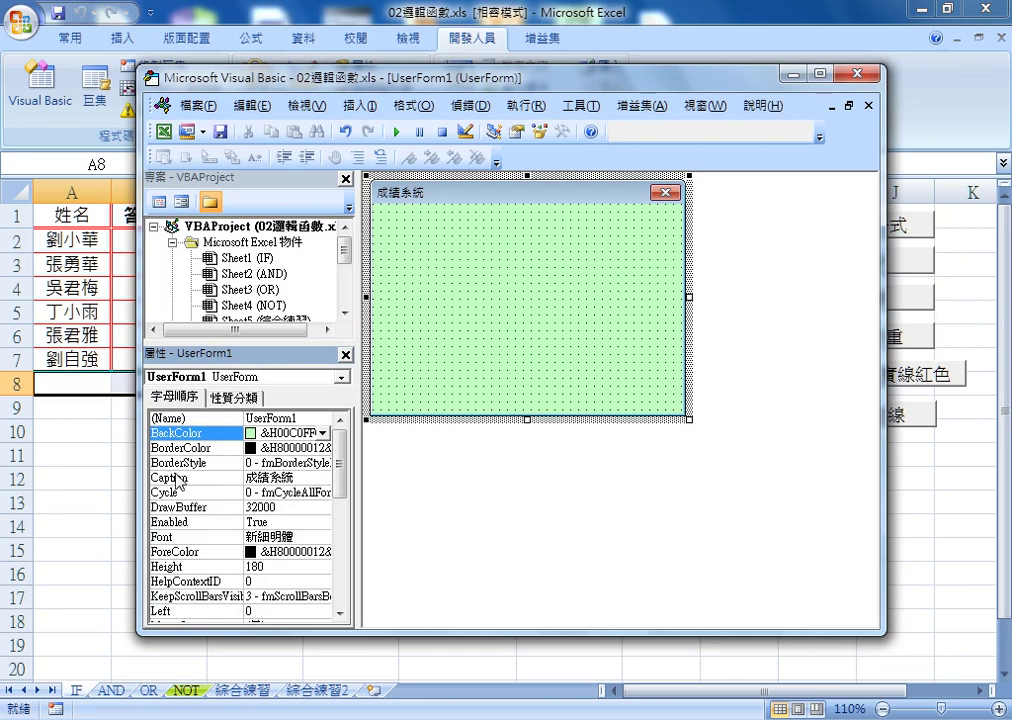
Recheck the Caption and BackColor rows and scroll through UserForm1's property list
click(178, 478)
click(185, 438)
scroll(155, 450, down, 2)
scroll(180, 545, down, 1)
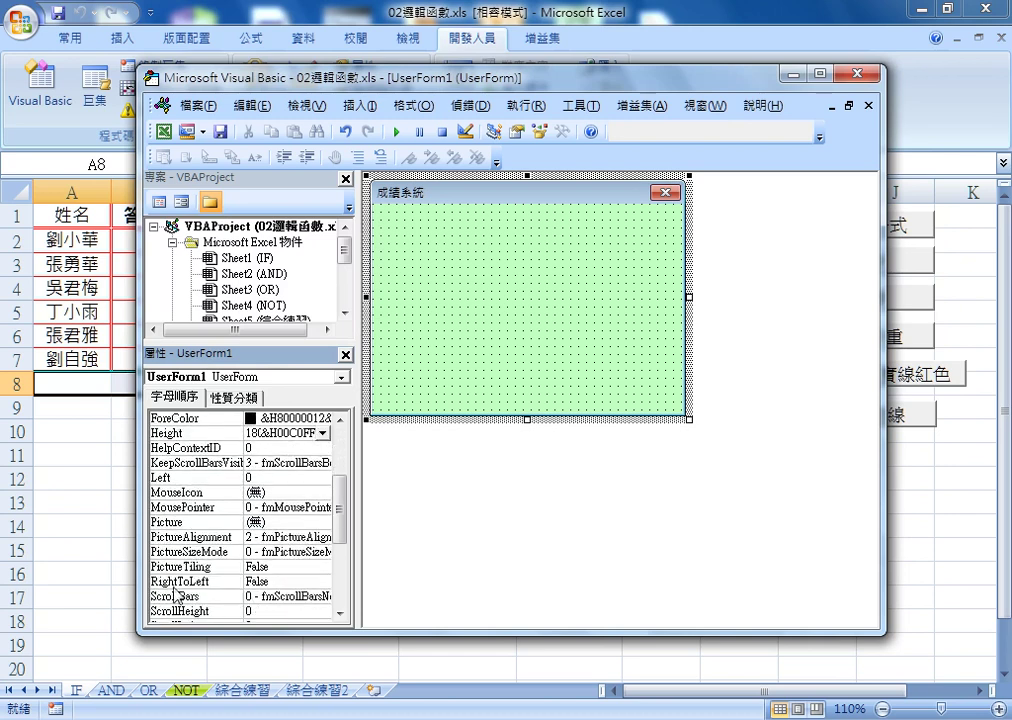
scroll(178, 545, down, 1)
scroll(178, 545, down, 1)
scroll(178, 545, down, 2)
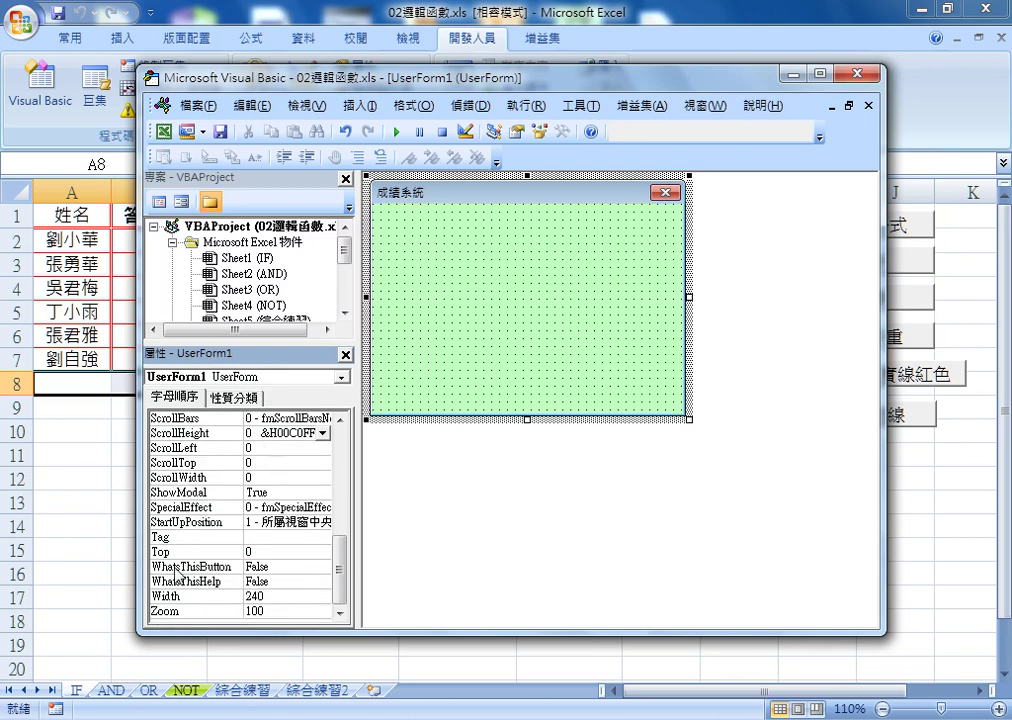
scroll(178, 568, up, 1)
scroll(178, 568, up, 5)
scroll(178, 570, up, 1)
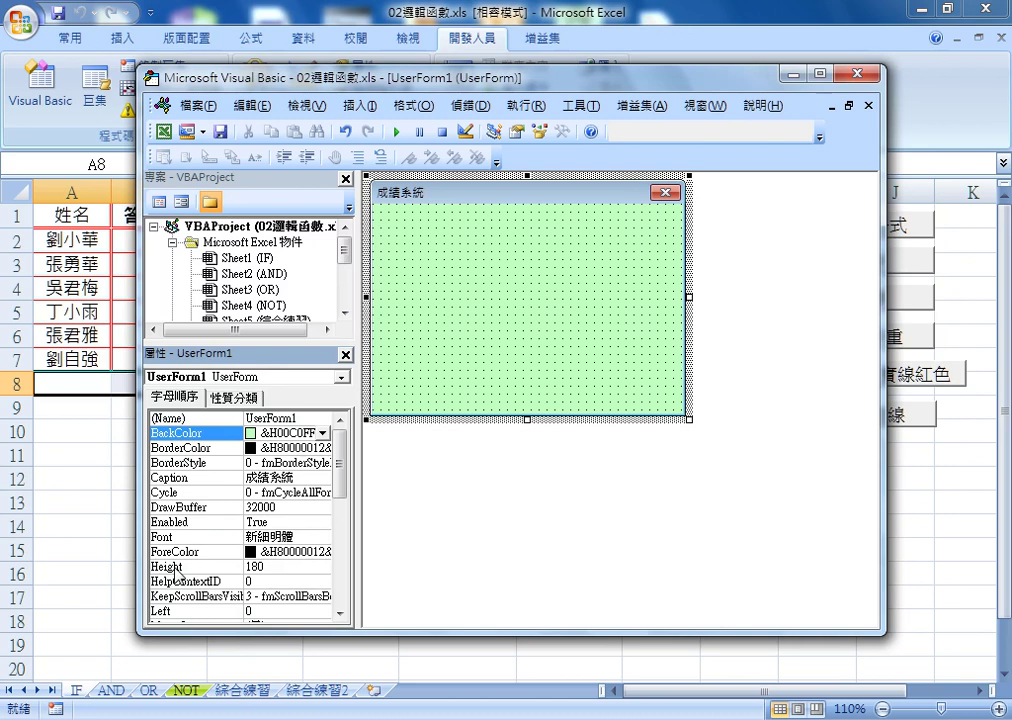